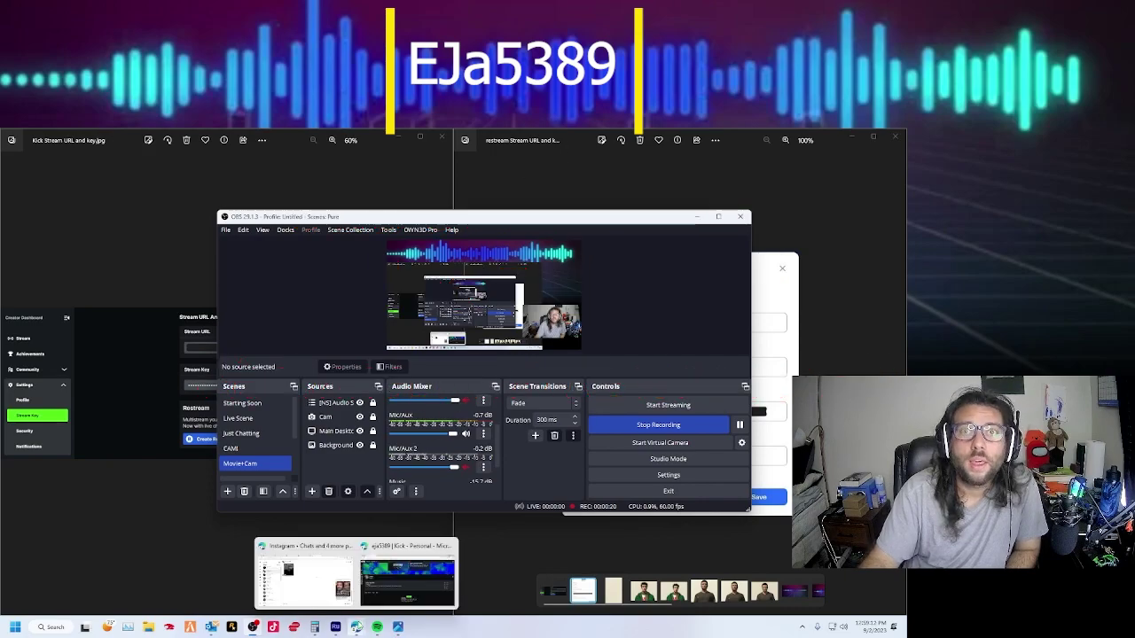
Step: Bring up the Kick channel's Videos tab and load more recent broadcasts
{"action": "left_click", "coordinate": [400, 586]}
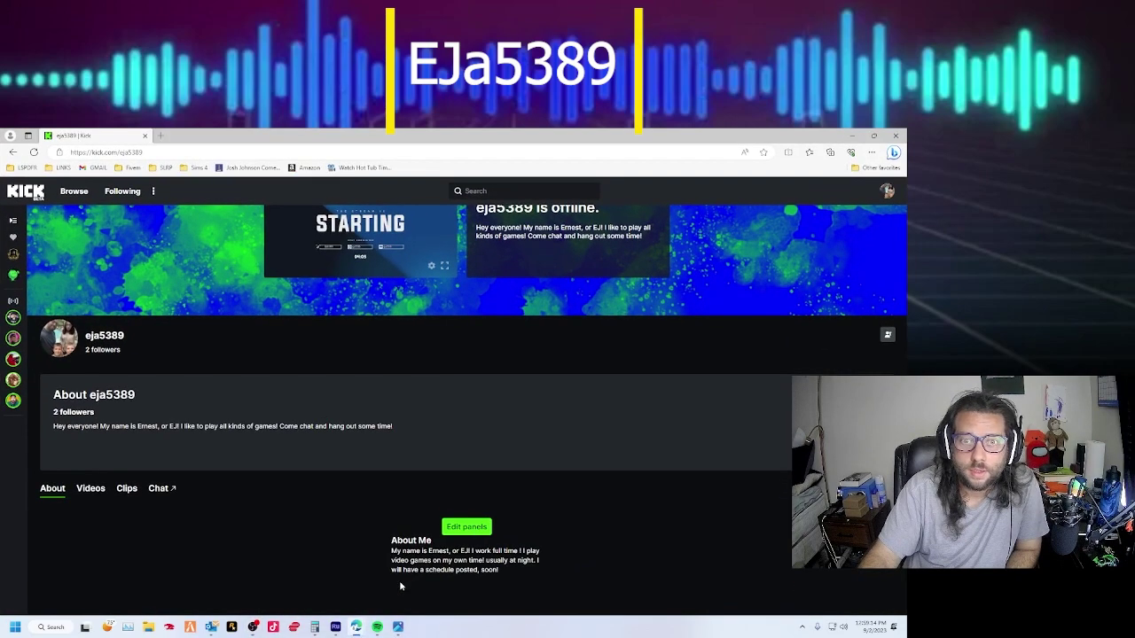
{"action": "left_click", "coordinate": [89, 489]}
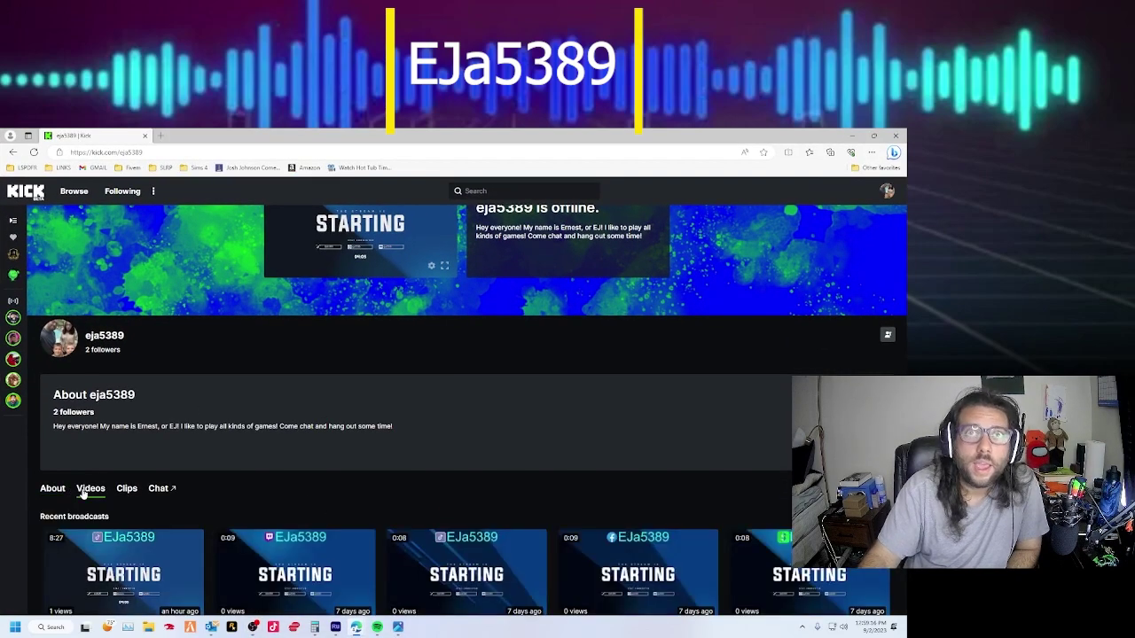
{"action": "scroll", "coordinate": [390, 439], "scroll_direction": "down", "scroll_amount": 5}
{"action": "left_click", "coordinate": [463, 446]}
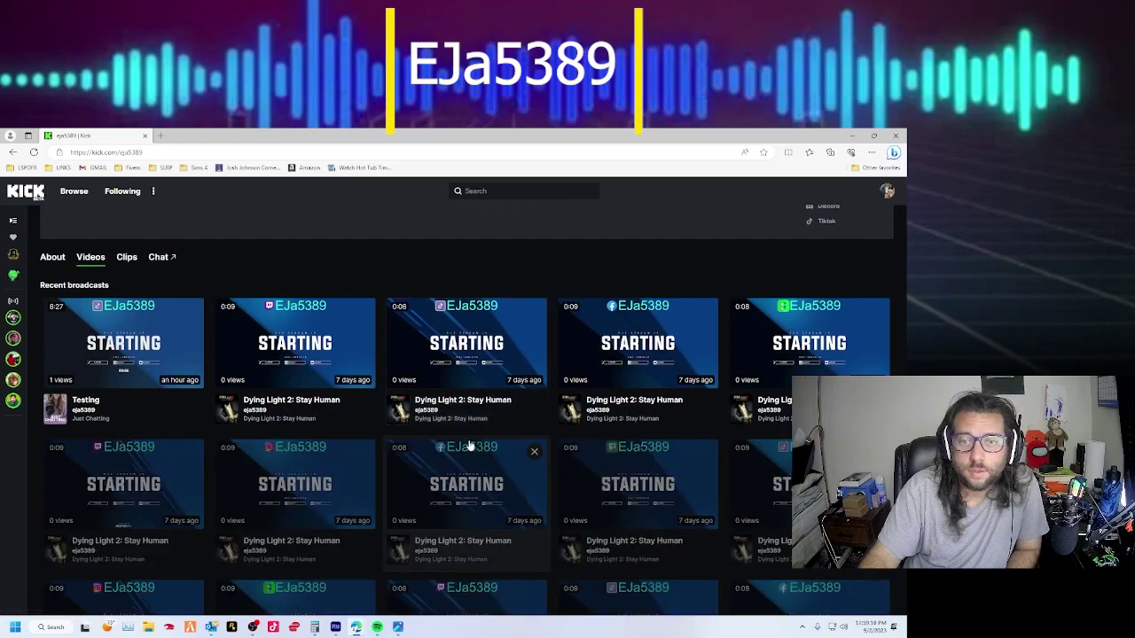
Step: Scroll through the Recent broadcasts grid, including the 8:27 Testing stream
{"action": "scroll", "coordinate": [470, 445], "scroll_direction": "down", "scroll_amount": 3}
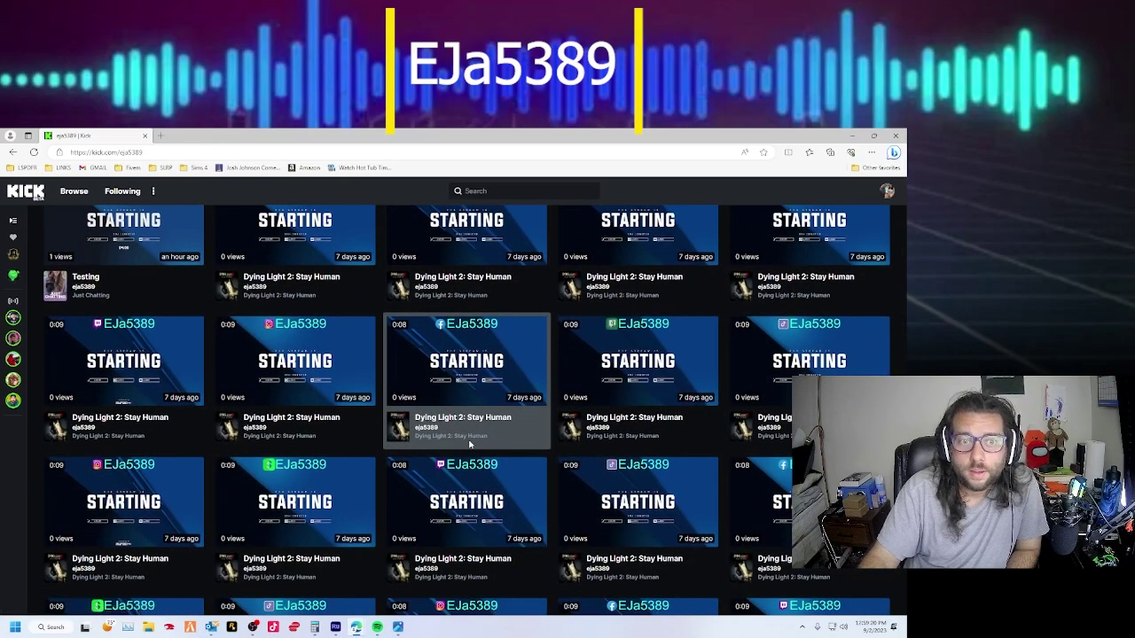
{"action": "scroll", "coordinate": [470, 446], "scroll_direction": "up", "scroll_amount": 3}
{"action": "scroll", "coordinate": [470, 445], "scroll_direction": "down", "scroll_amount": 5}
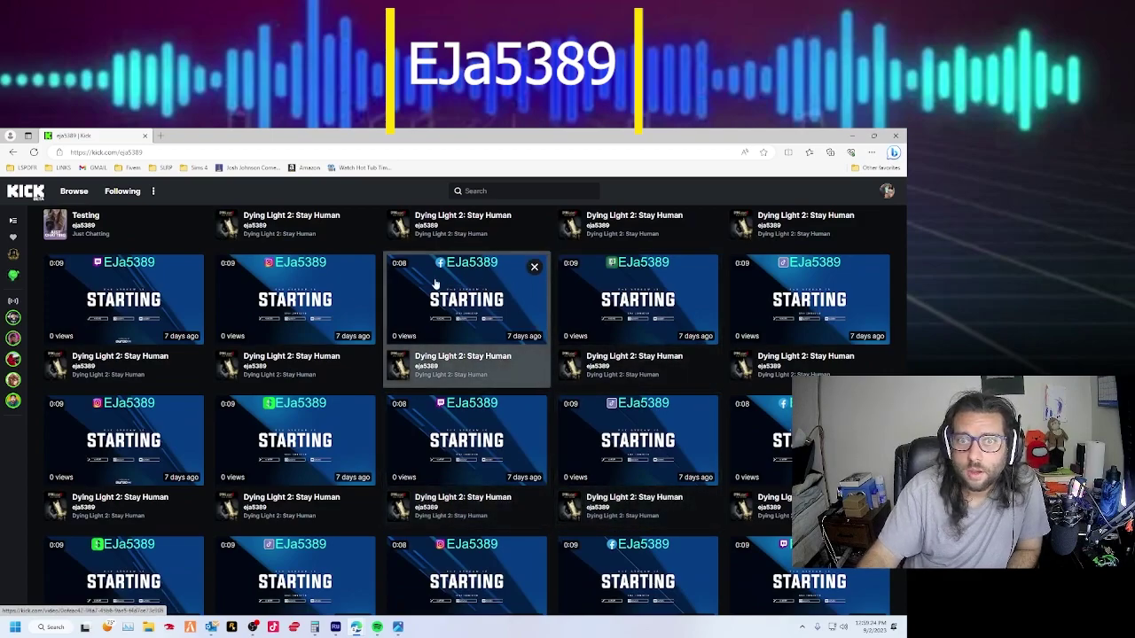
{"action": "scroll", "coordinate": [674, 461], "scroll_direction": "down", "scroll_amount": 2}
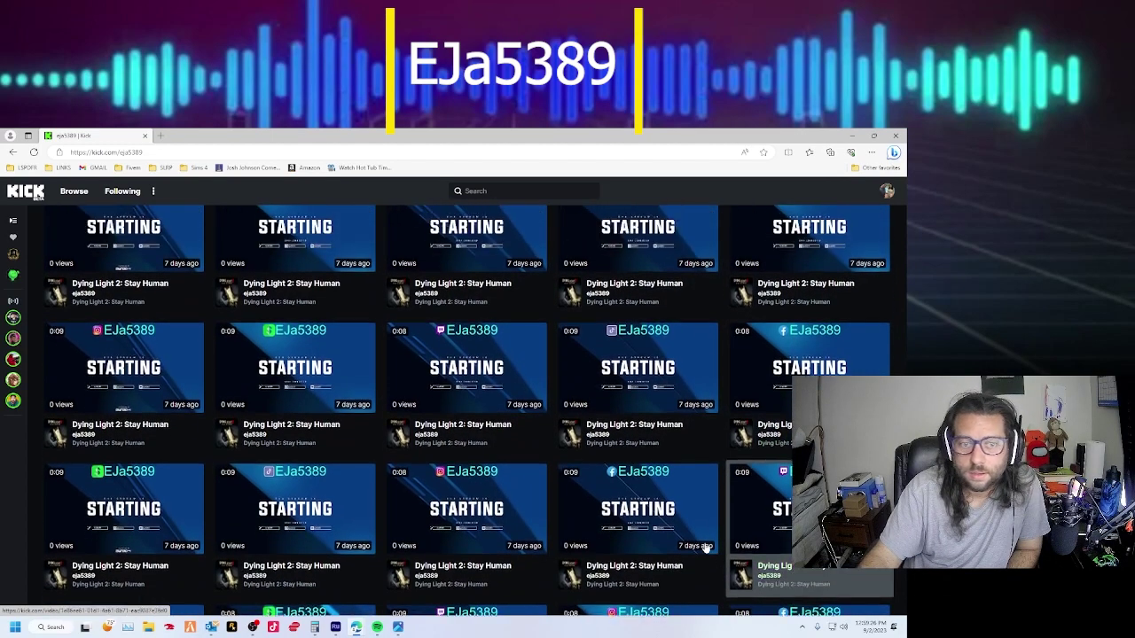
{"action": "scroll", "coordinate": [650, 557], "scroll_direction": "up", "scroll_amount": 2}
{"action": "scroll", "coordinate": [649, 557], "scroll_direction": "down", "scroll_amount": 3}
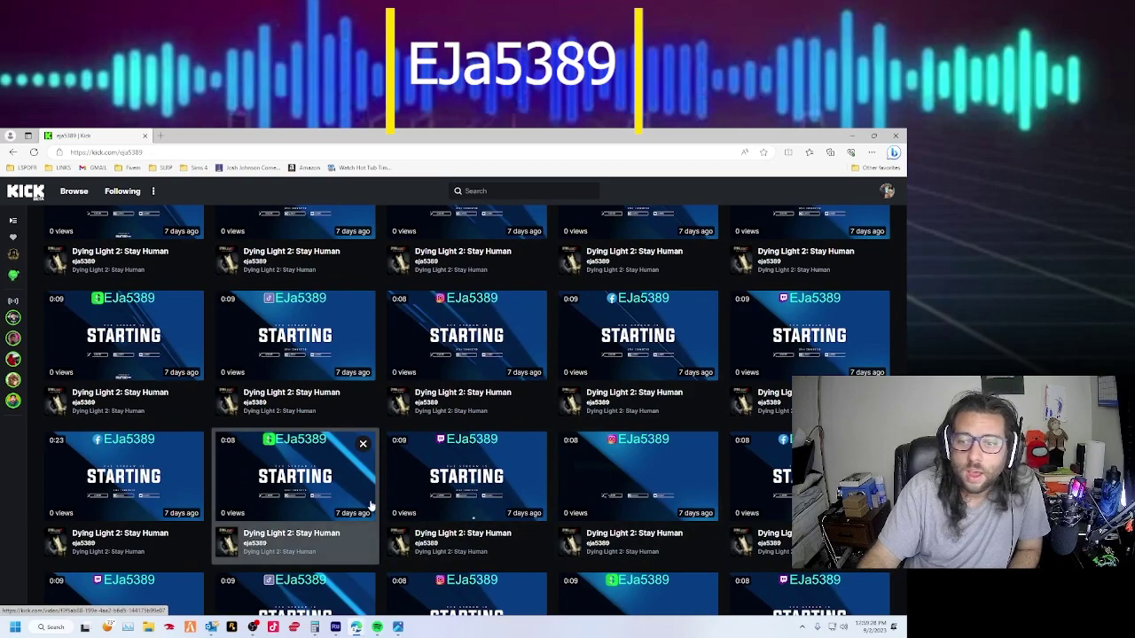
{"action": "scroll", "coordinate": [470, 497], "scroll_direction": "down", "scroll_amount": 3}
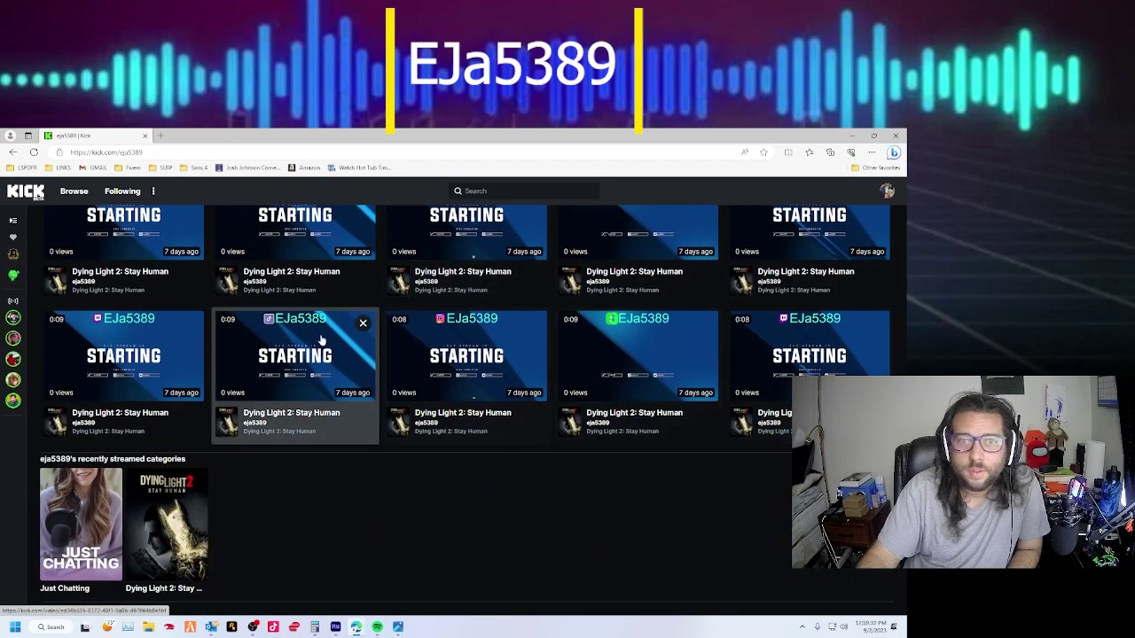
{"action": "scroll", "coordinate": [315, 346], "scroll_direction": "up", "scroll_amount": 2}
{"action": "scroll", "coordinate": [315, 337], "scroll_direction": "up", "scroll_amount": 2}
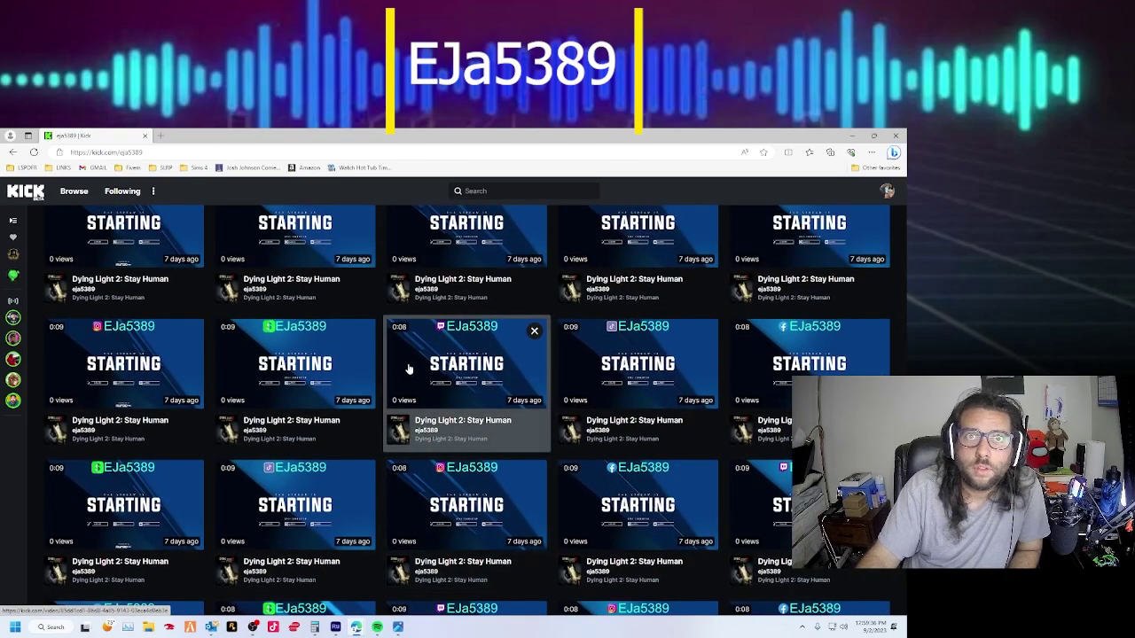
{"action": "scroll", "coordinate": [408, 368], "scroll_direction": "up", "scroll_amount": 1}
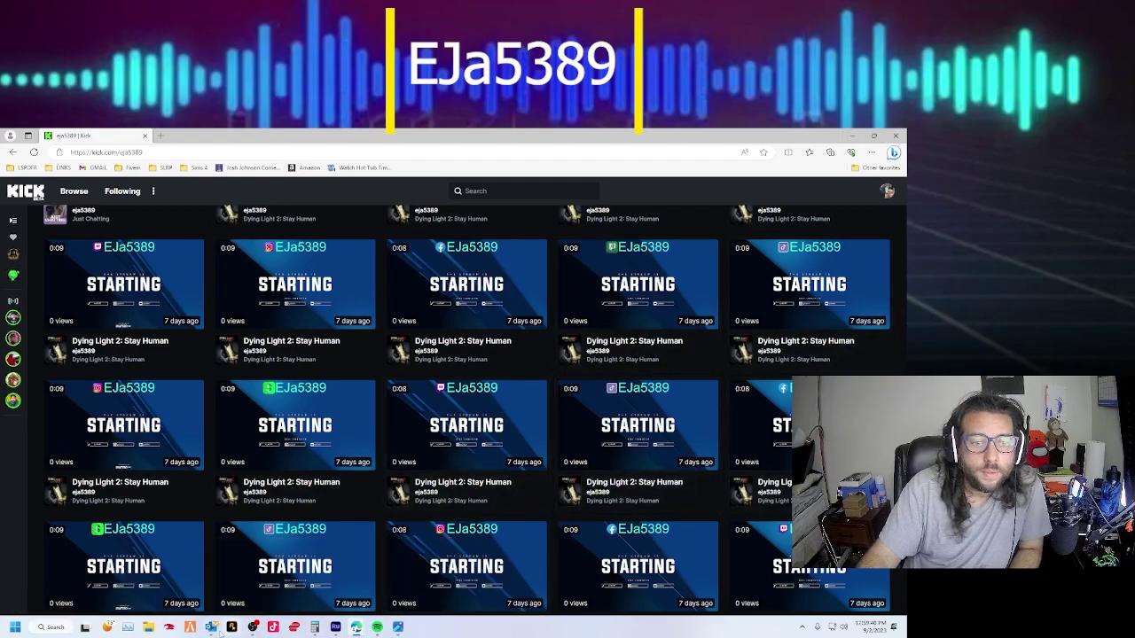
{"action": "left_click", "coordinate": [212, 627]}
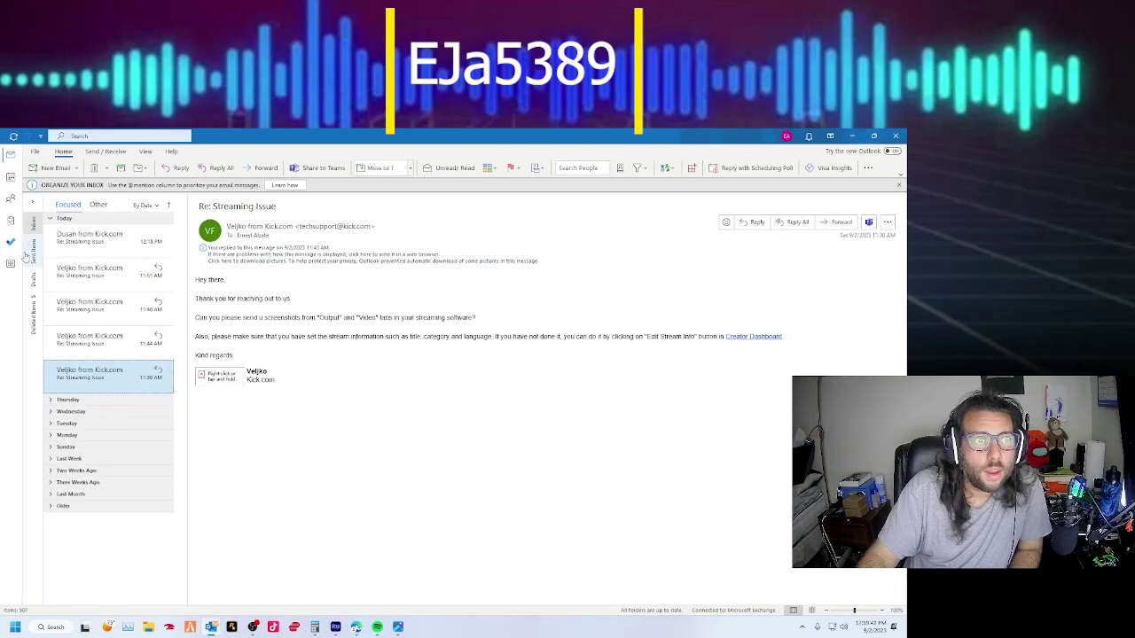
{"action": "left_click", "coordinate": [33, 252]}
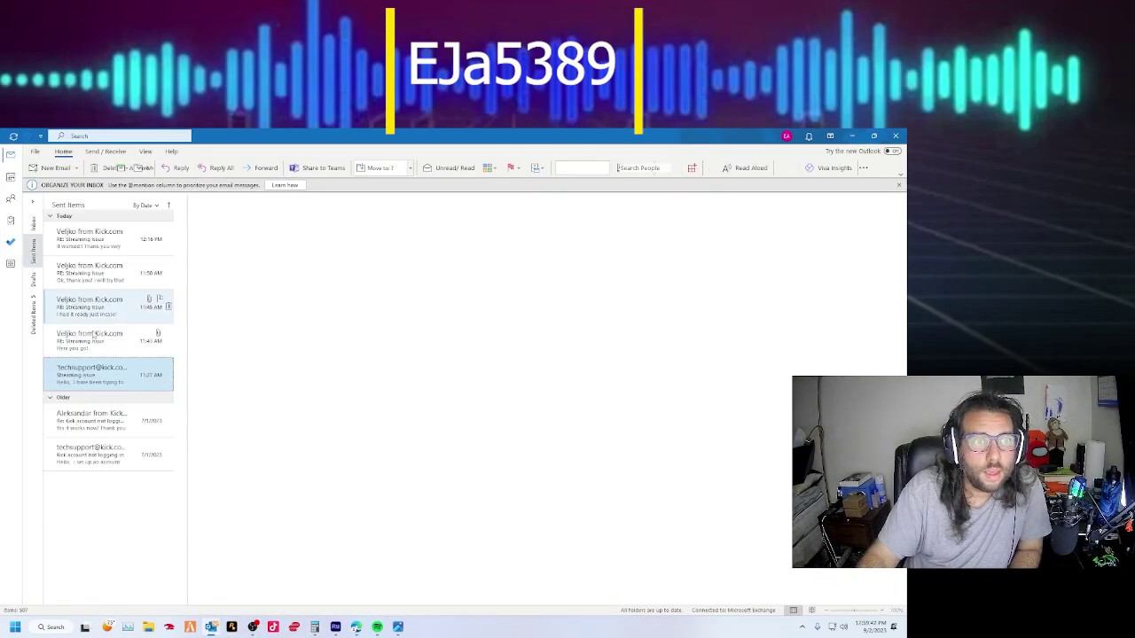
{"action": "left_click", "coordinate": [51, 398]}
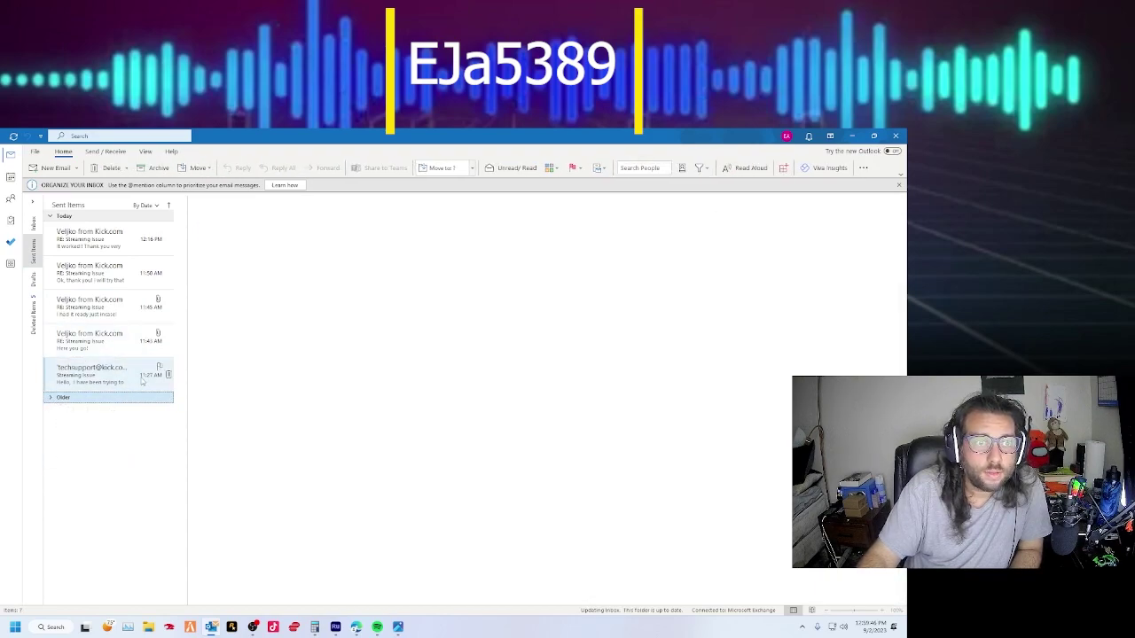
{"action": "left_click", "coordinate": [32, 222]}
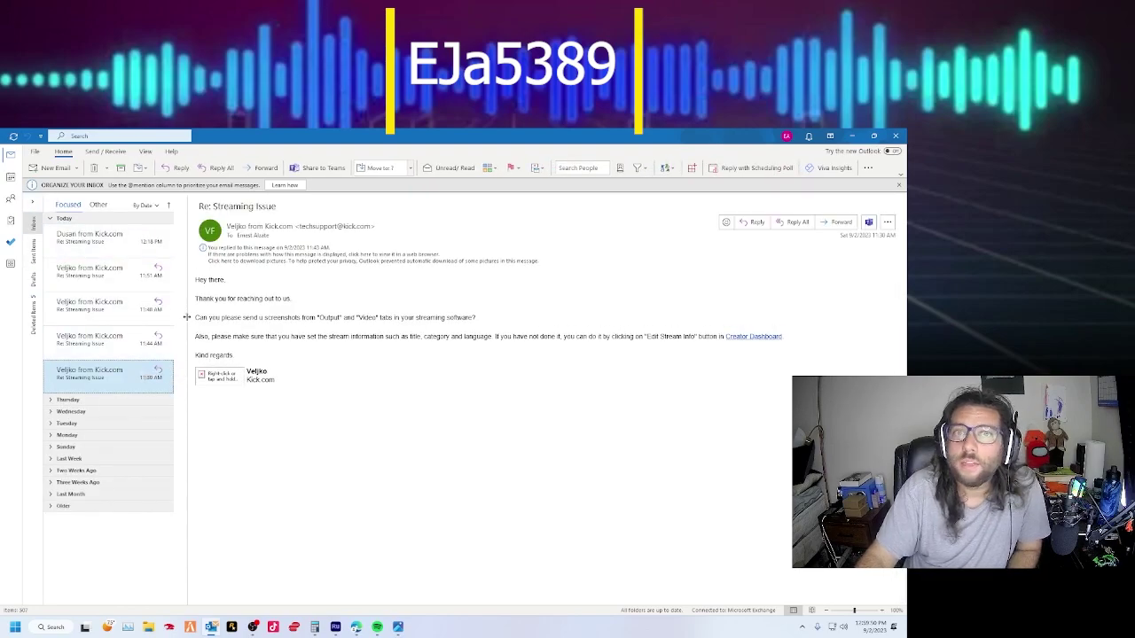
{"action": "left_click", "coordinate": [852, 135]}
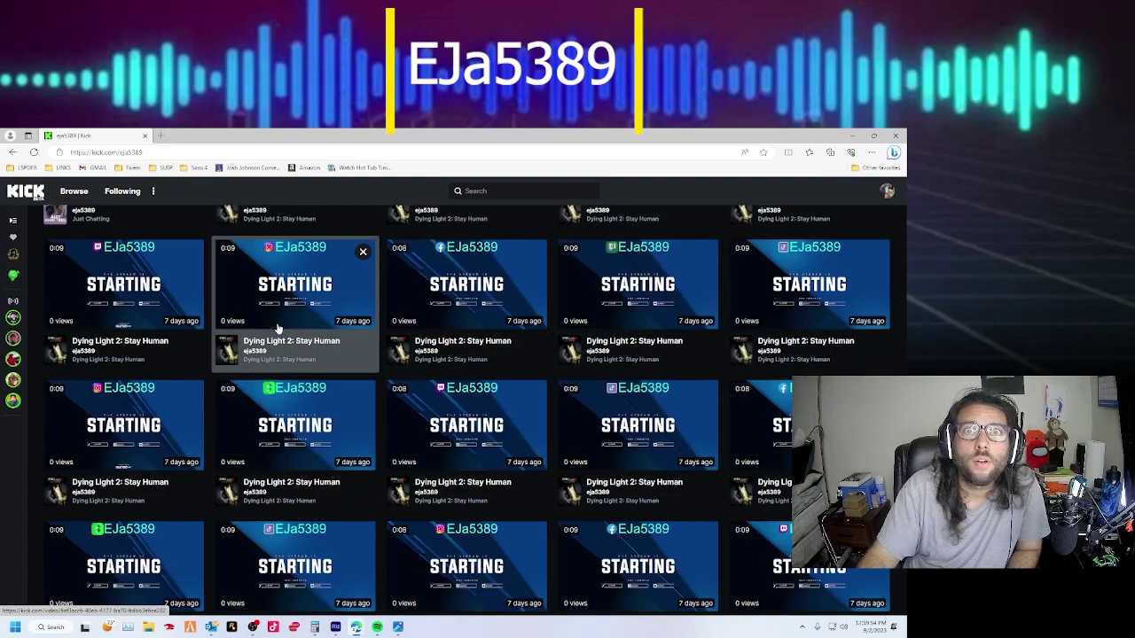
Step: Scroll back up to Recent broadcasts, then minimize the Kick browser window to reveal OBS
{"action": "scroll", "coordinate": [277, 328], "scroll_direction": "up", "scroll_amount": 2}
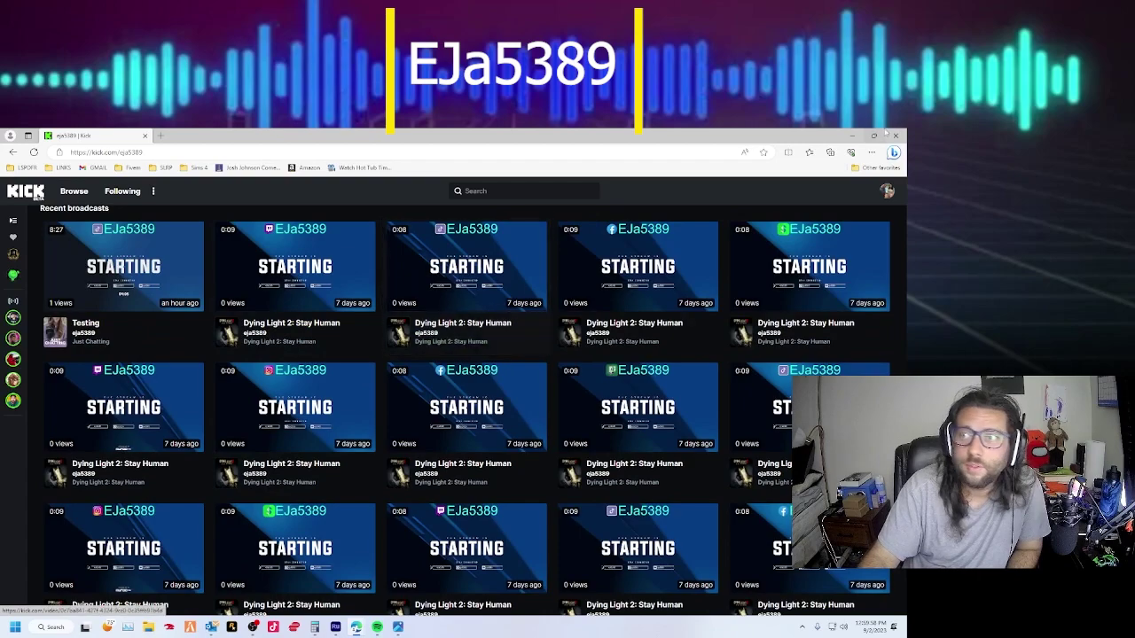
{"action": "left_click", "coordinate": [852, 136]}
{"action": "mouse_move", "coordinate": [260, 485]}
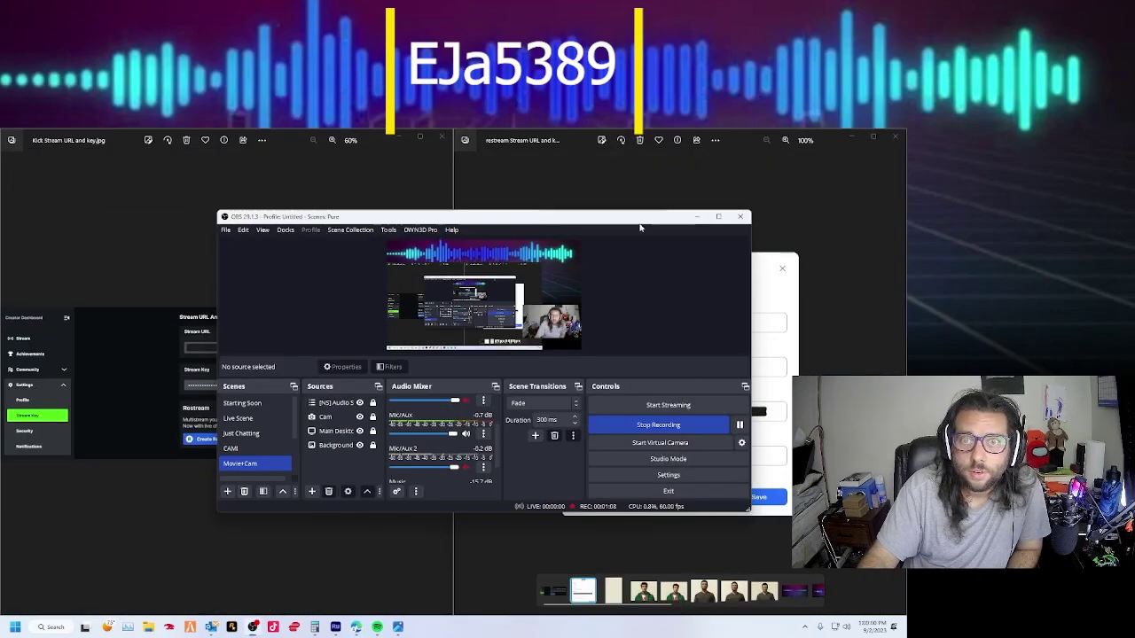
Step: Minimize OBS, then close the restream settings and Kick stream key screenshots
{"action": "left_click", "coordinate": [697, 219]}
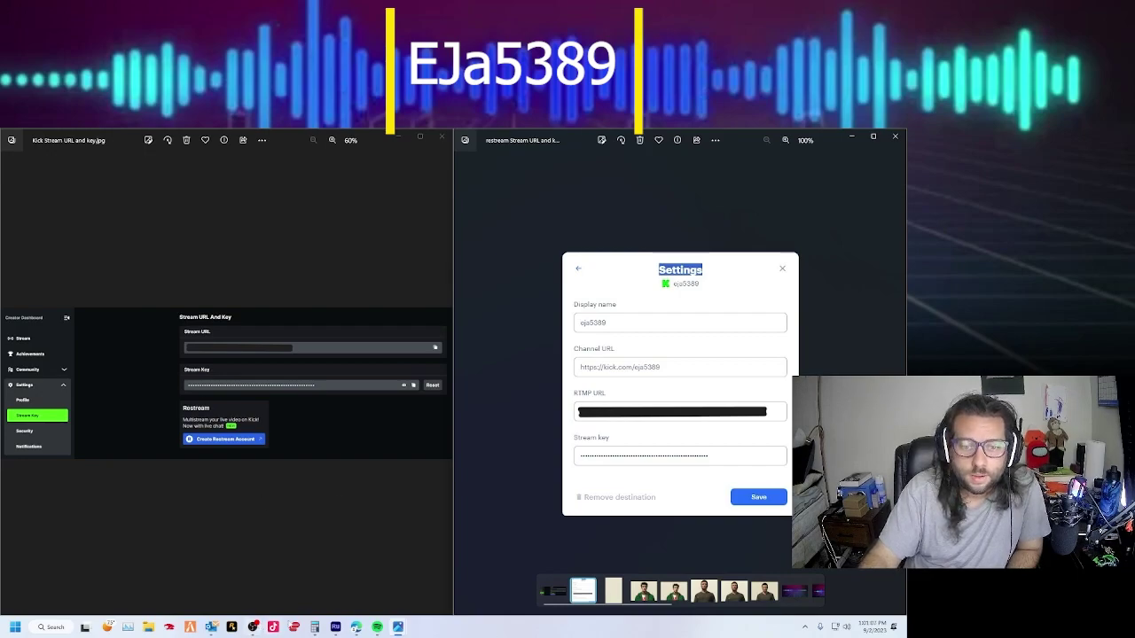
{"action": "mouse_move", "coordinate": [253, 627]}
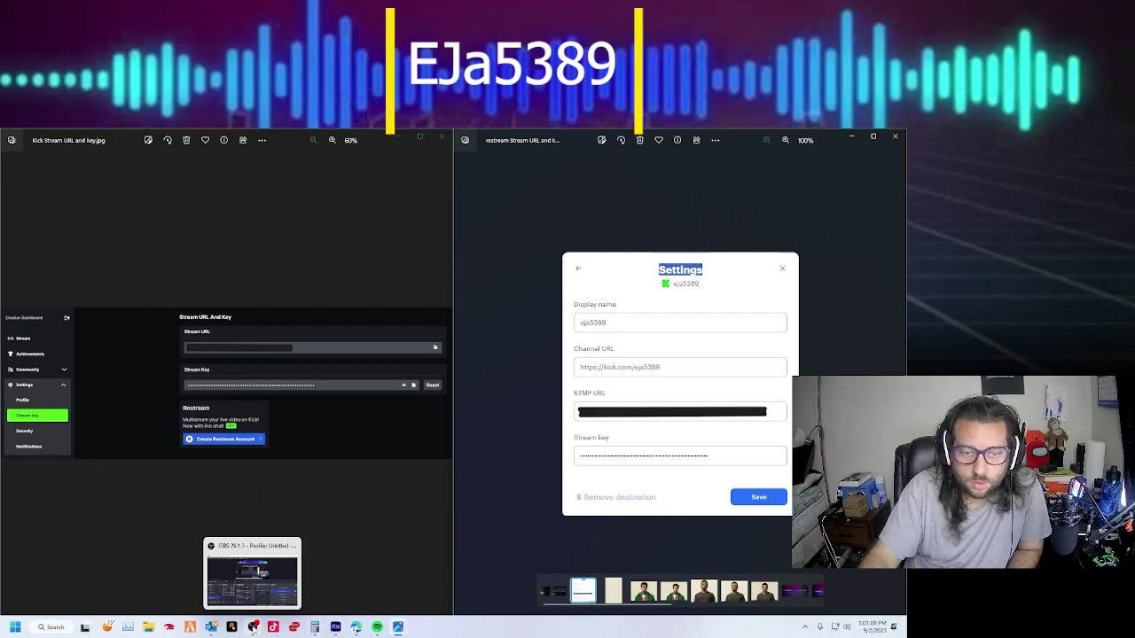
{"action": "left_click", "coordinate": [895, 135]}
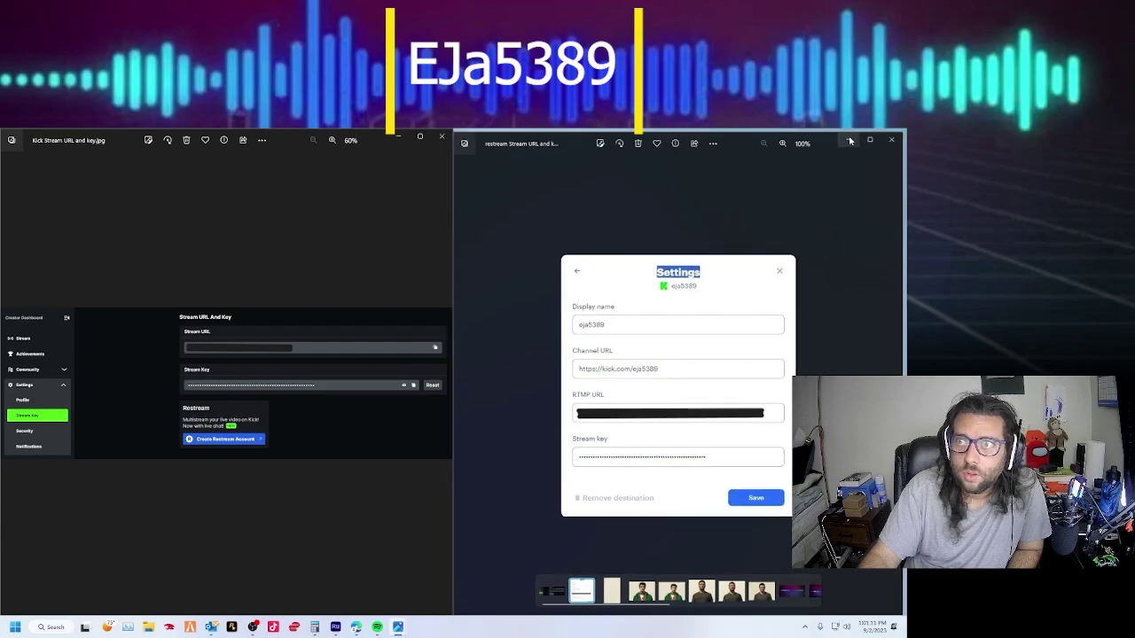
{"action": "left_click", "coordinate": [400, 135]}
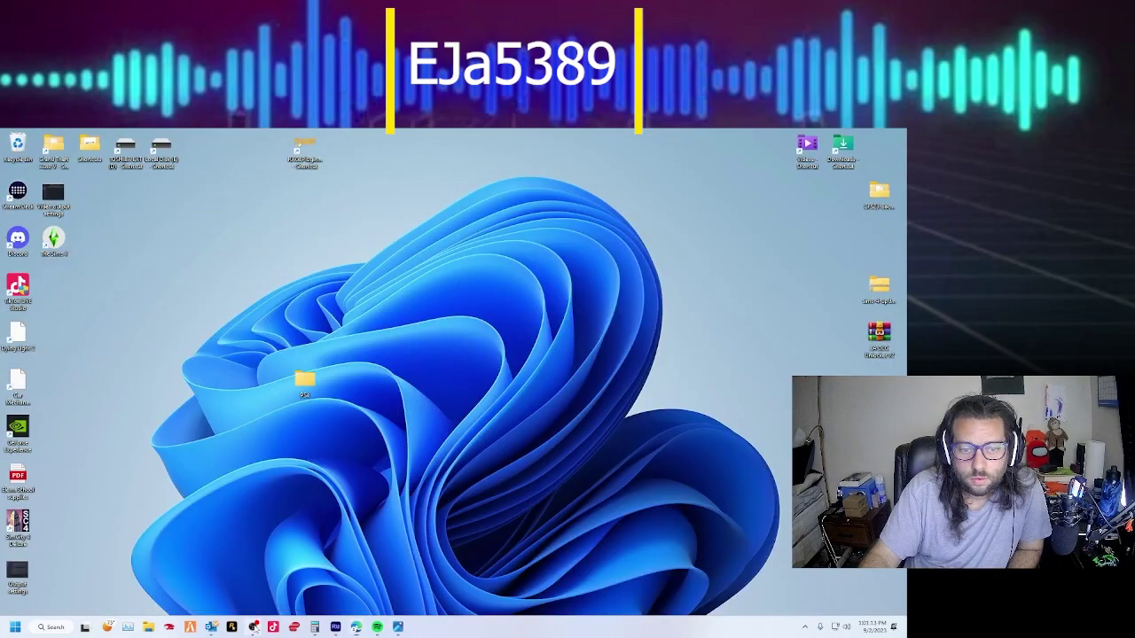
Step: Change the Output streaming video bitrate to 3500 Kbps, apply it, and close Settings
{"action": "left_click", "coordinate": [253, 627]}
{"action": "left_click", "coordinate": [669, 475]}
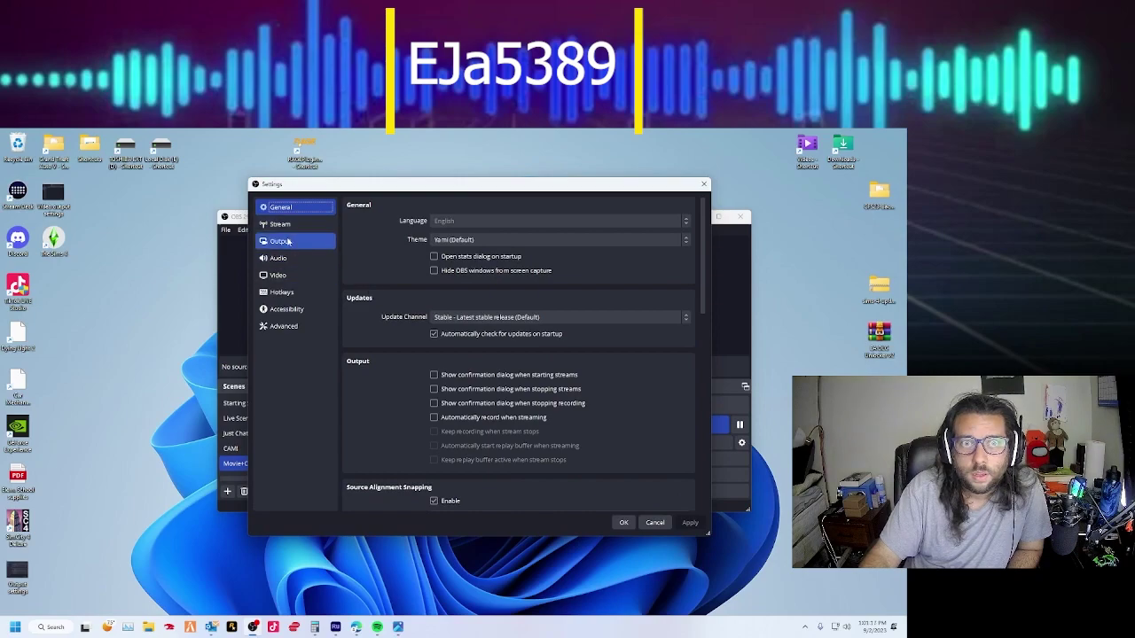
{"action": "left_click", "coordinate": [288, 241]}
{"action": "left_click", "coordinate": [436, 240]}
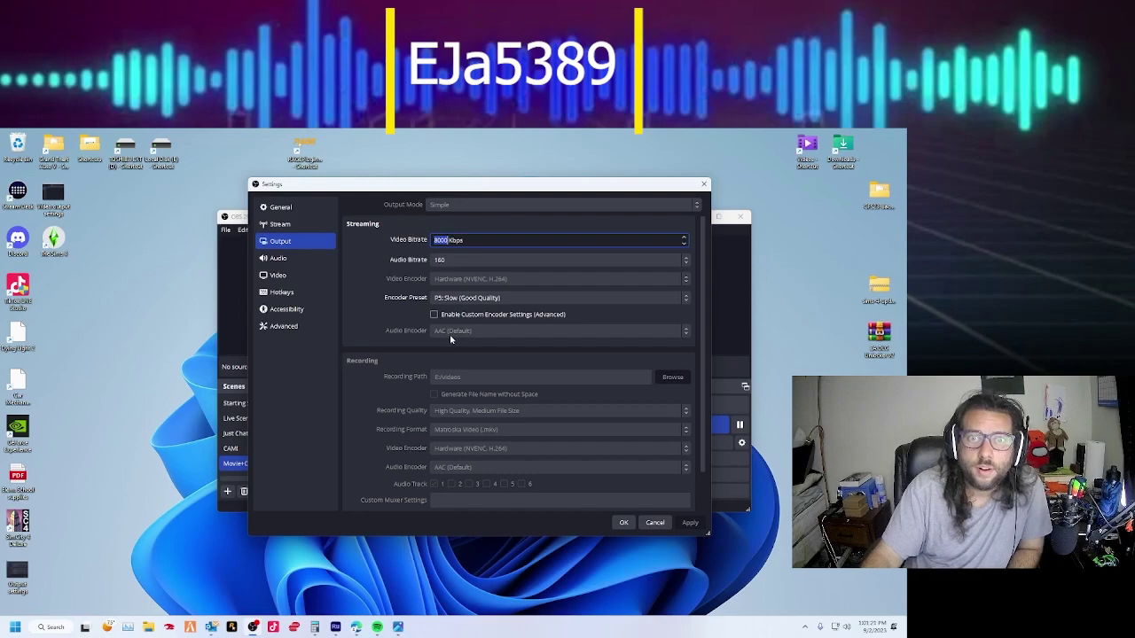
{"action": "type", "text": "3500"}
{"action": "left_click", "coordinate": [690, 523]}
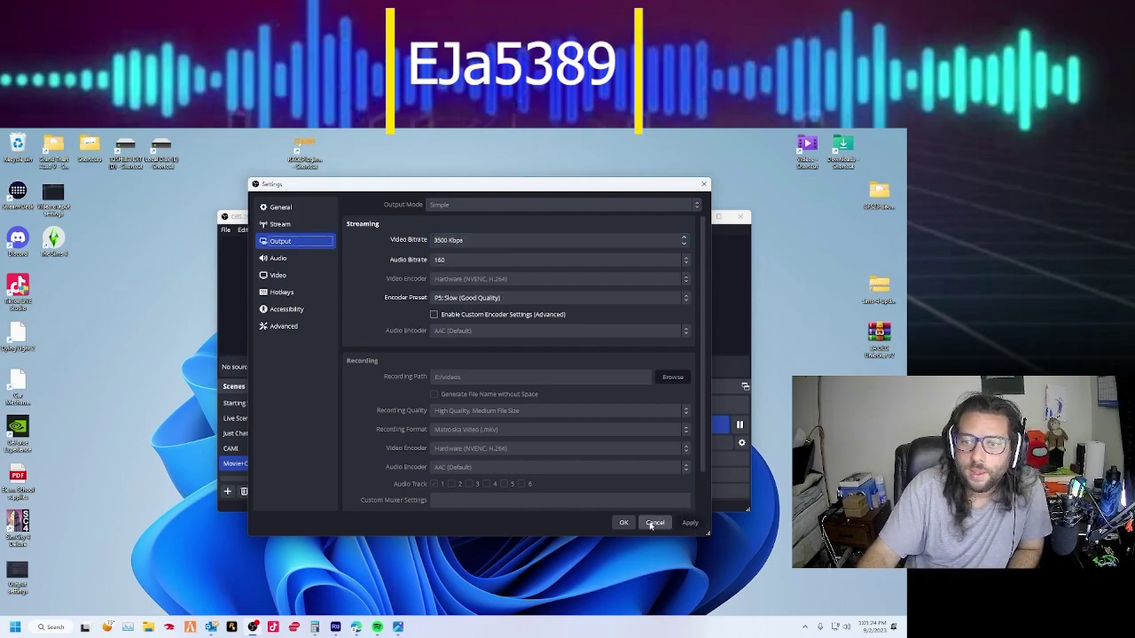
{"action": "left_click", "coordinate": [653, 523]}
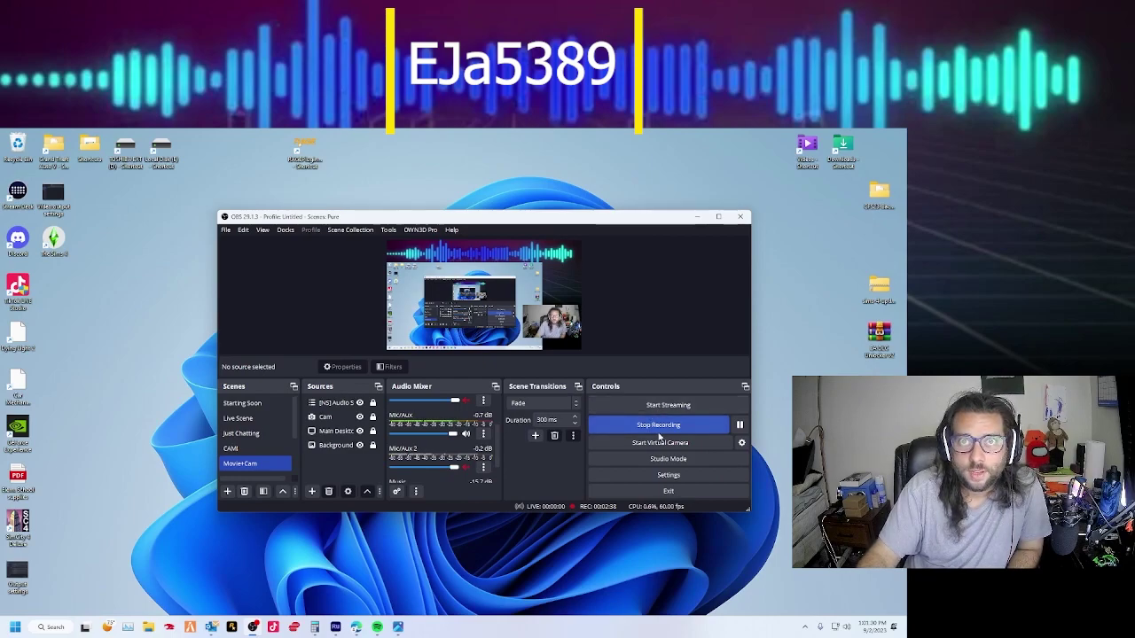
Step: Replace the Output video bitrate value with 8000 Kbps and apply the change
{"action": "left_click", "coordinate": [682, 475]}
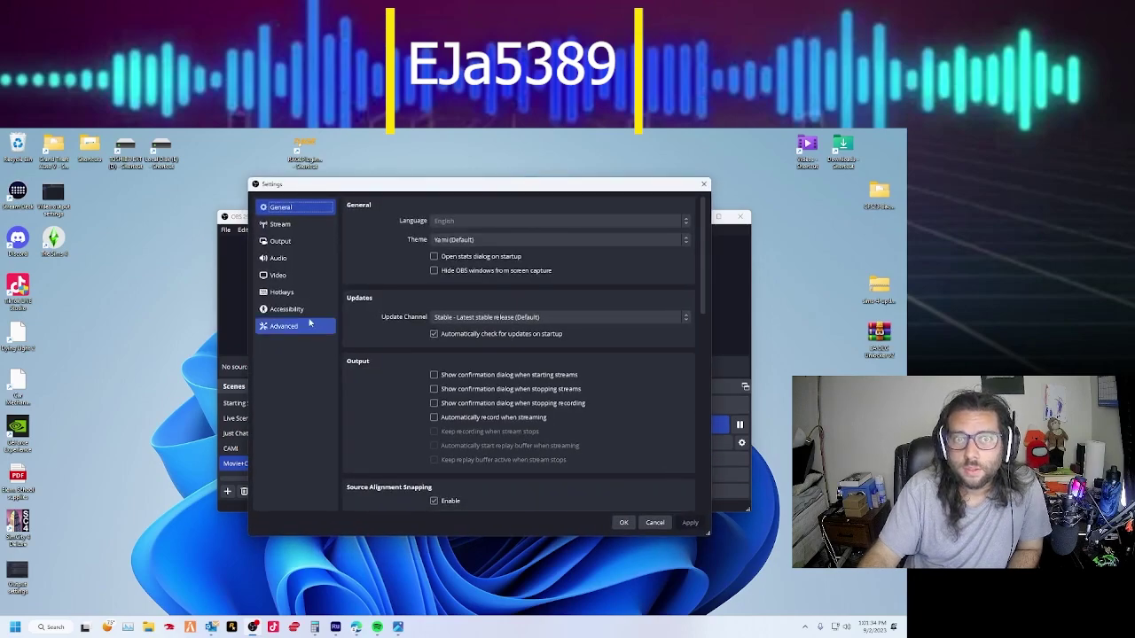
{"action": "left_click", "coordinate": [308, 244]}
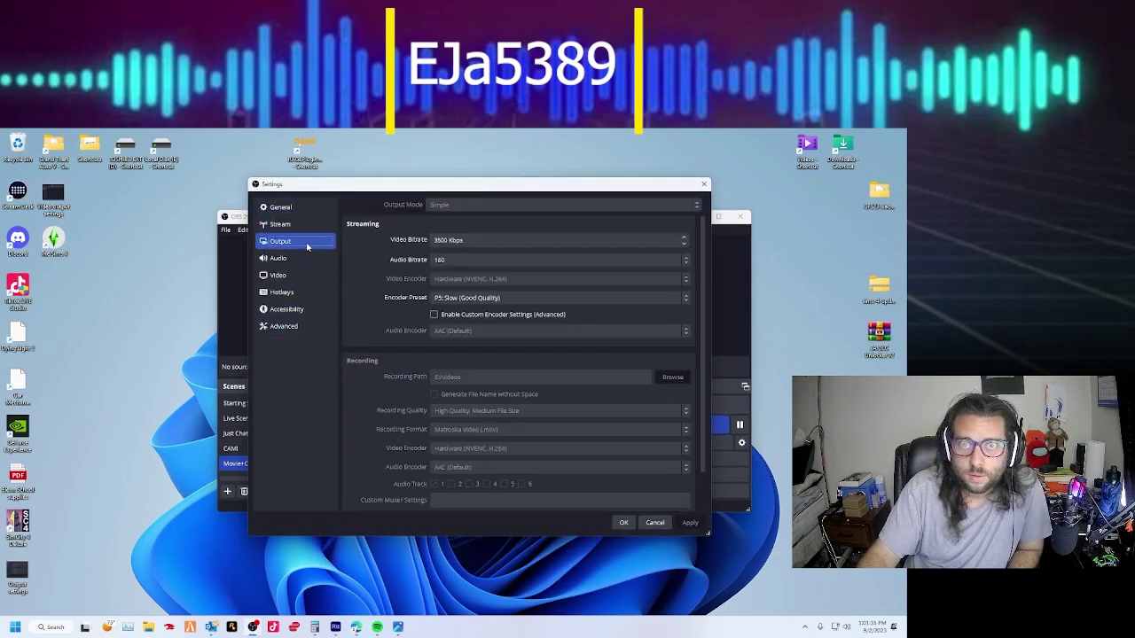
{"action": "double_click", "coordinate": [437, 241]}
{"action": "key", "text": "BackSpace"}
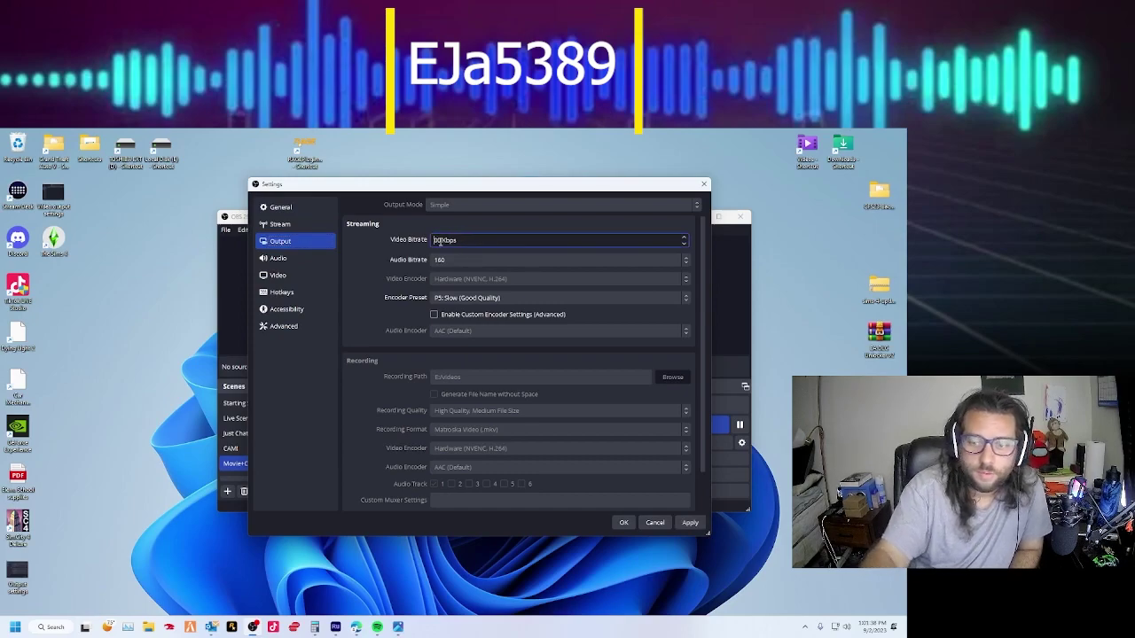
{"action": "type", "text": "8000"}
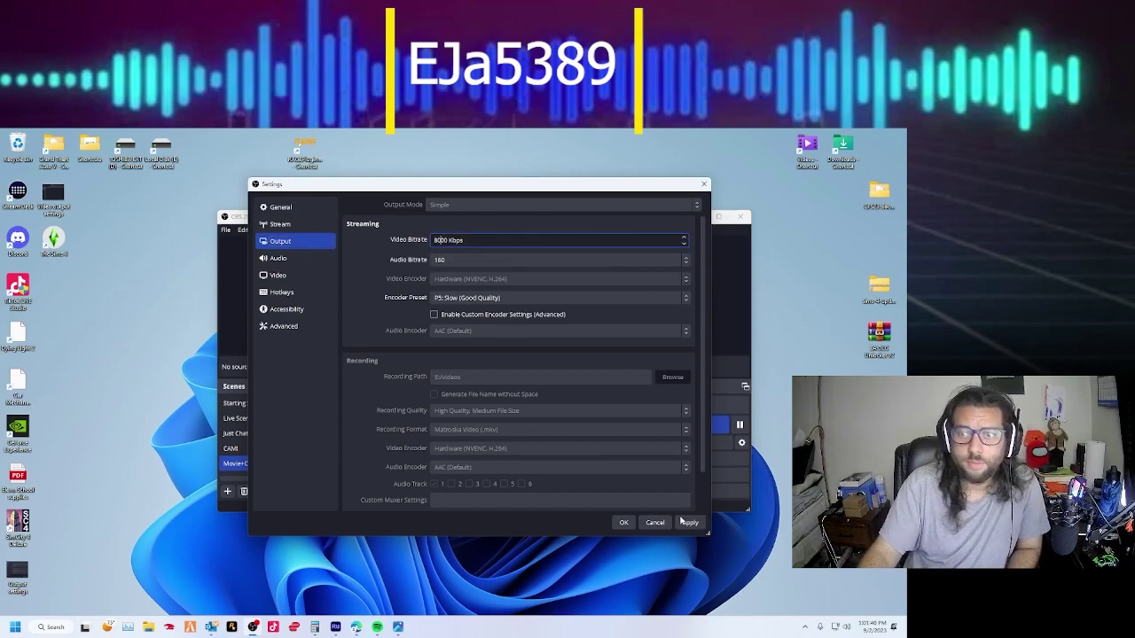
{"action": "left_click", "coordinate": [684, 523]}
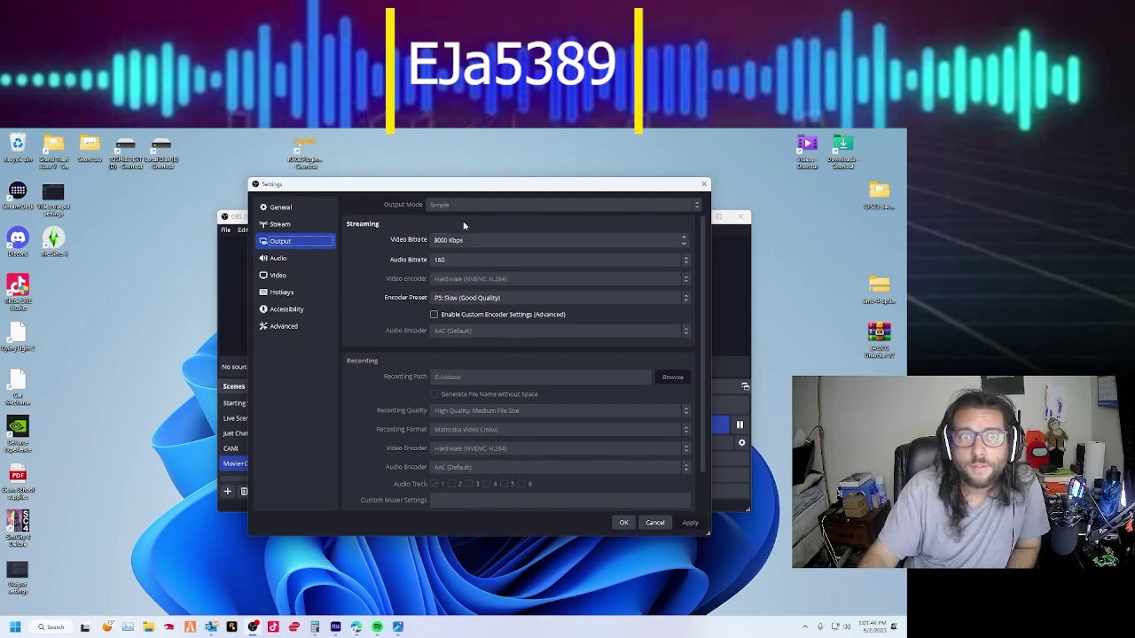
Step: Review the Video settings (1280x720 output, 60 FPS), then close the Settings dialog
{"action": "scroll", "coordinate": [487, 326], "scroll_direction": "down", "scroll_amount": 1}
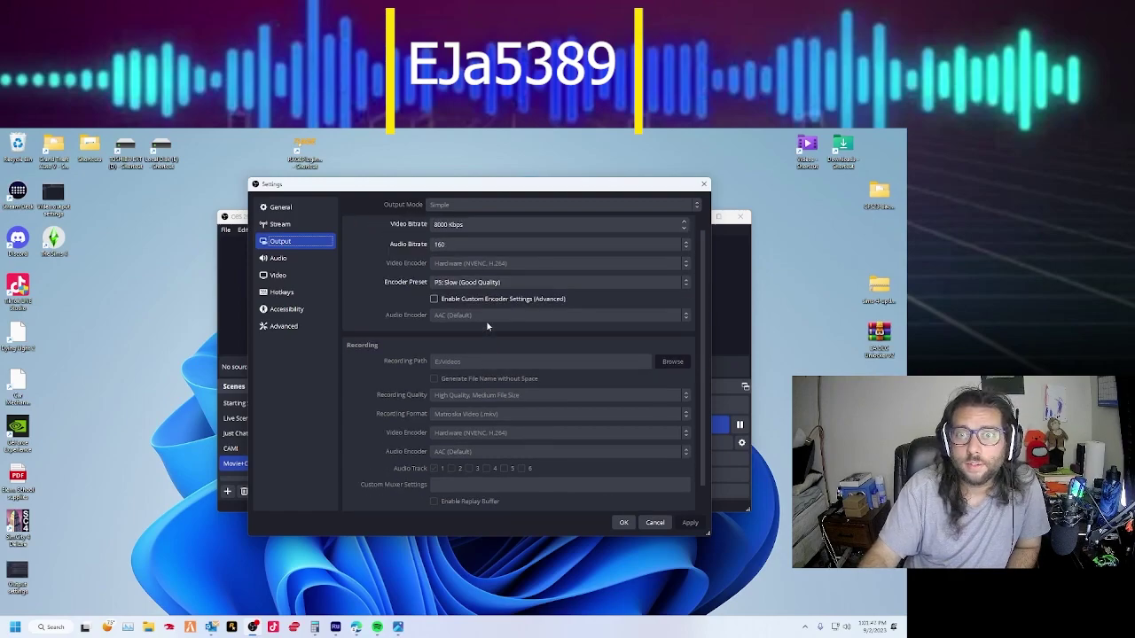
{"action": "left_click", "coordinate": [299, 276]}
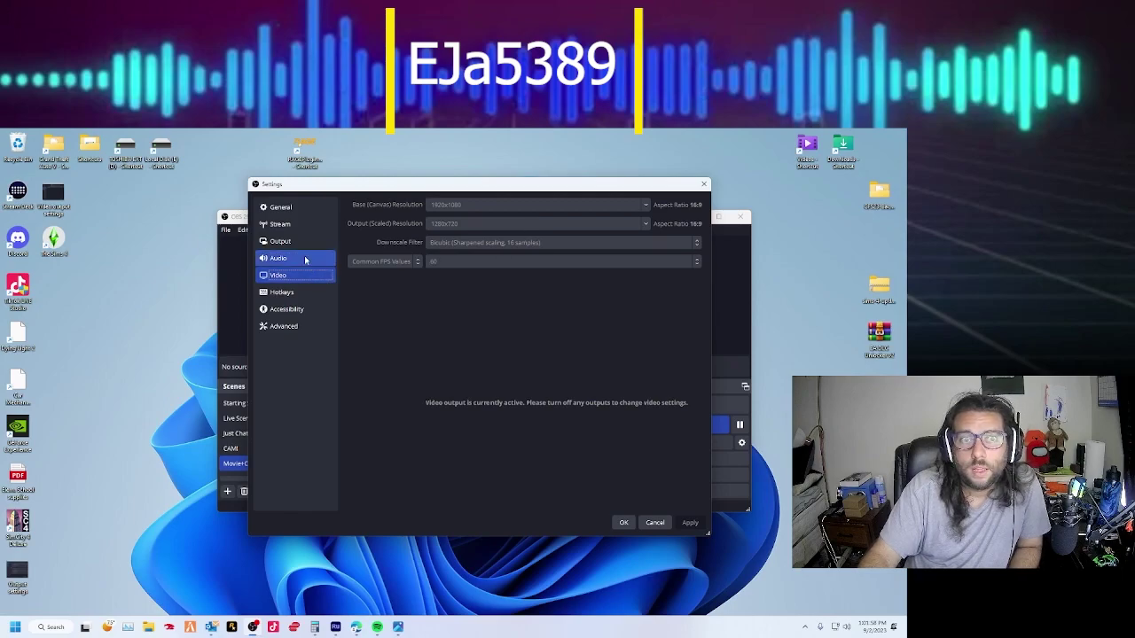
{"action": "left_click", "coordinate": [623, 522]}
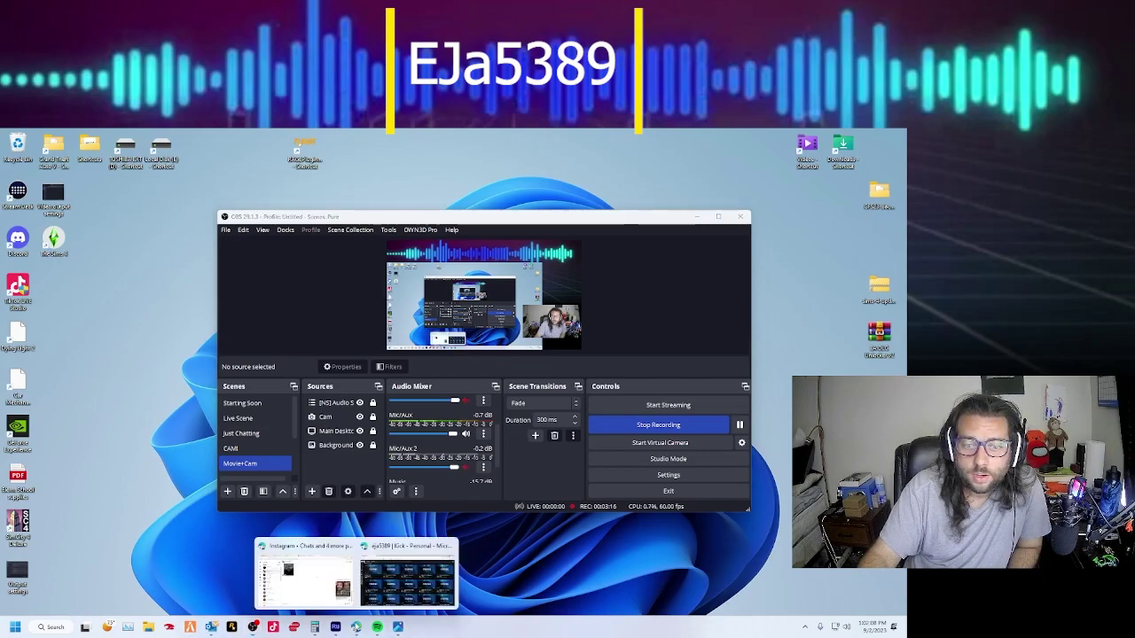
Step: Switch back to the Kick channel page and scroll up to the 8:27 Testing broadcast
{"action": "left_click", "coordinate": [403, 576]}
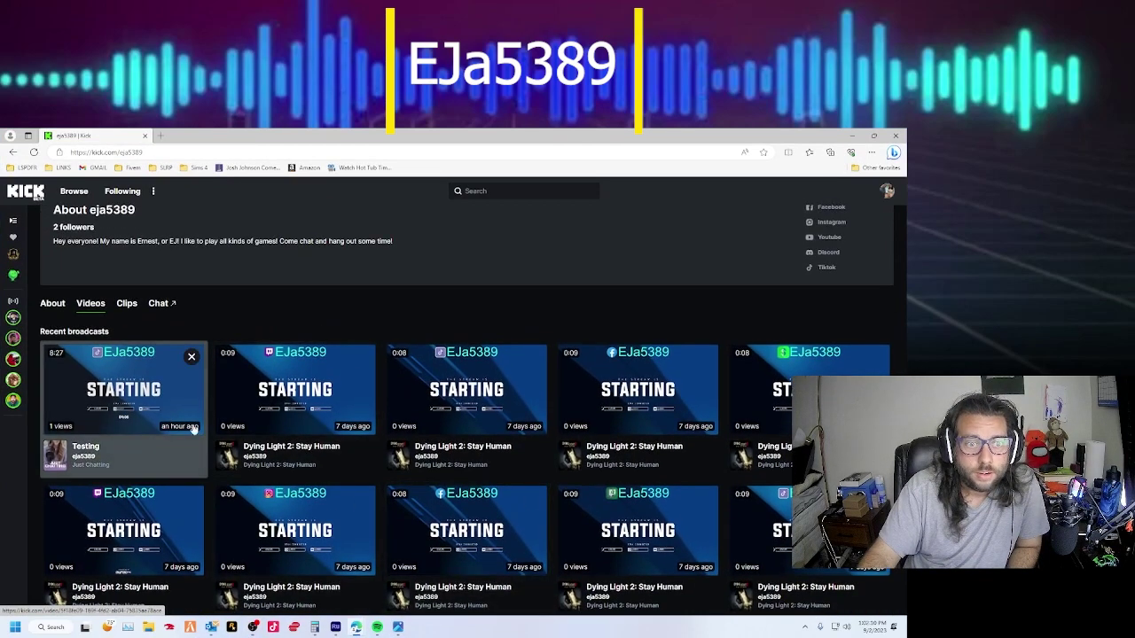
{"action": "mouse_move", "coordinate": [124, 390]}
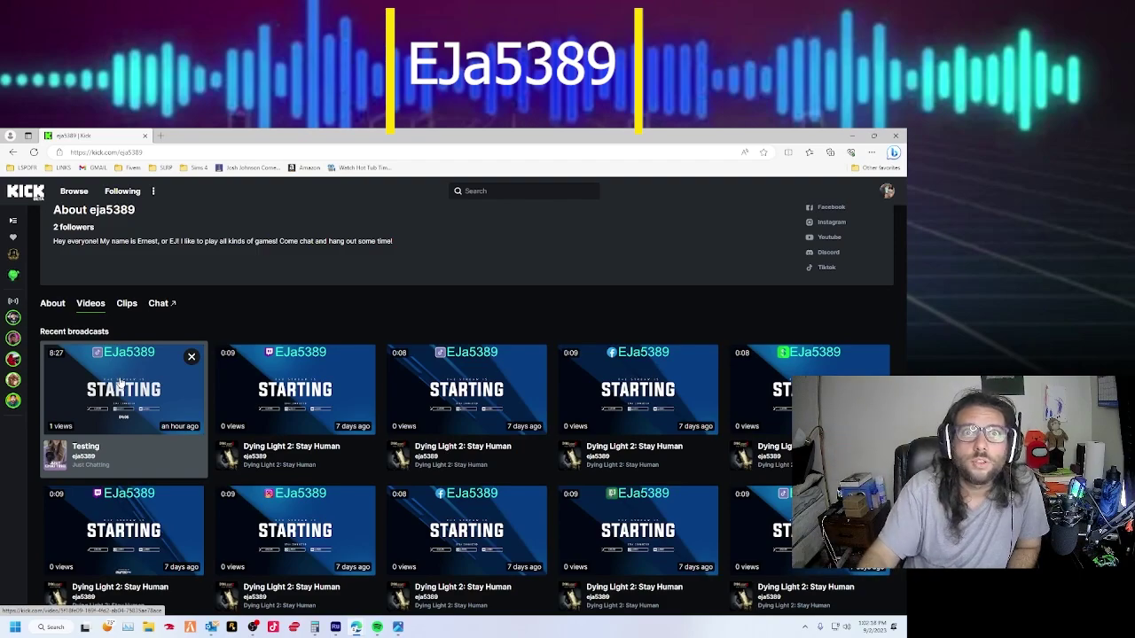
{"action": "scroll", "coordinate": [152, 381], "scroll_direction": "up", "scroll_amount": 1}
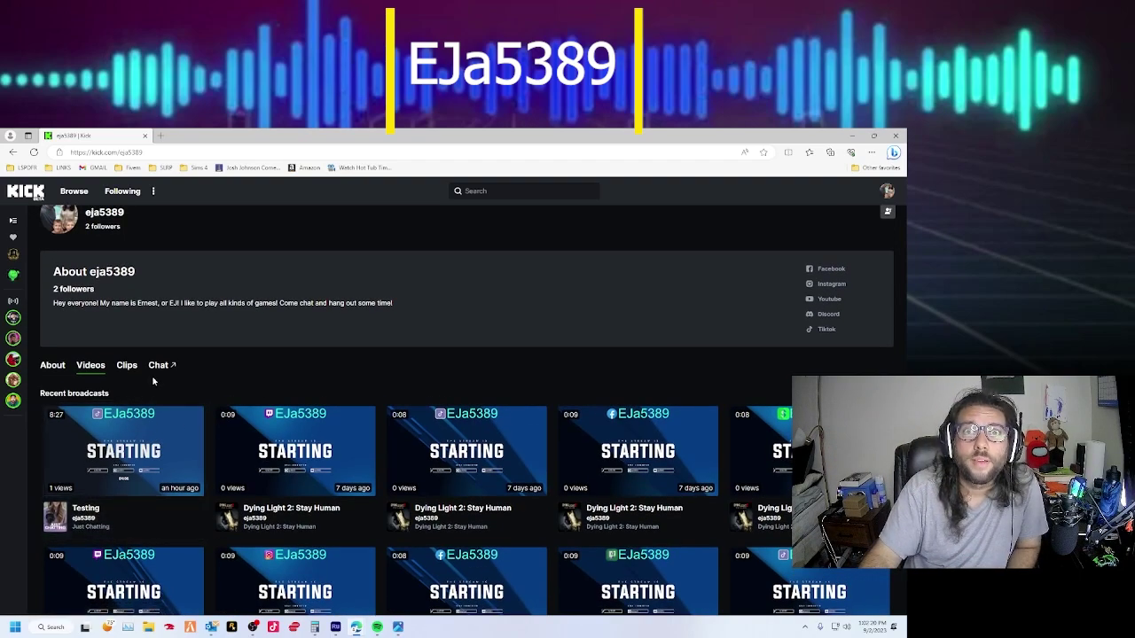